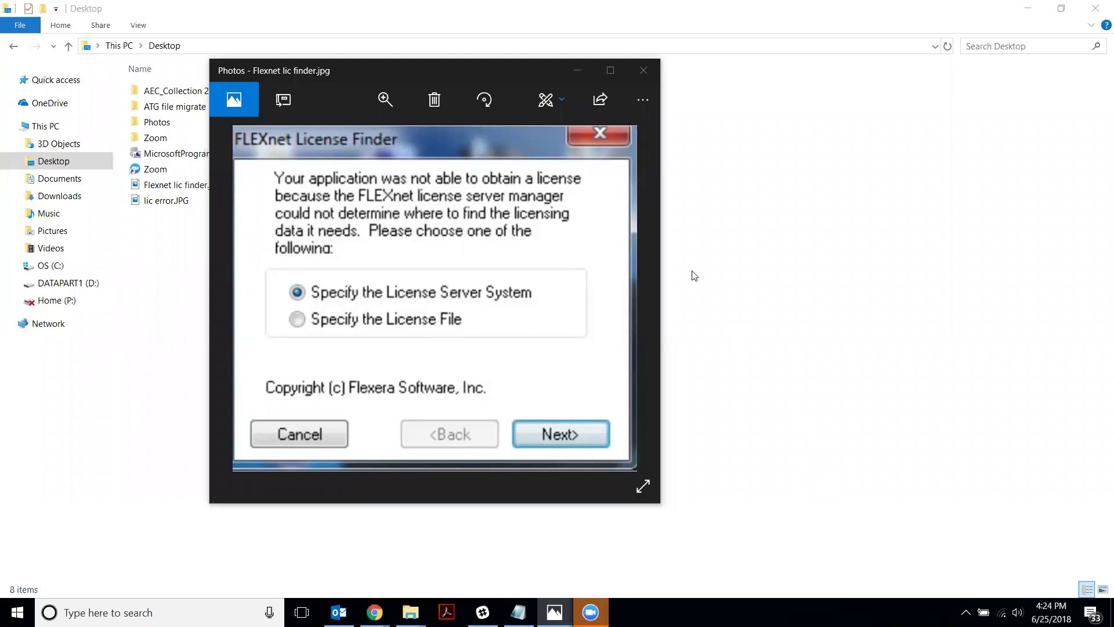
Search 'envir', open 'Edit the system environment variables', then open the Environment Variables list
{"action": "left_click", "coordinate": [142, 612]}
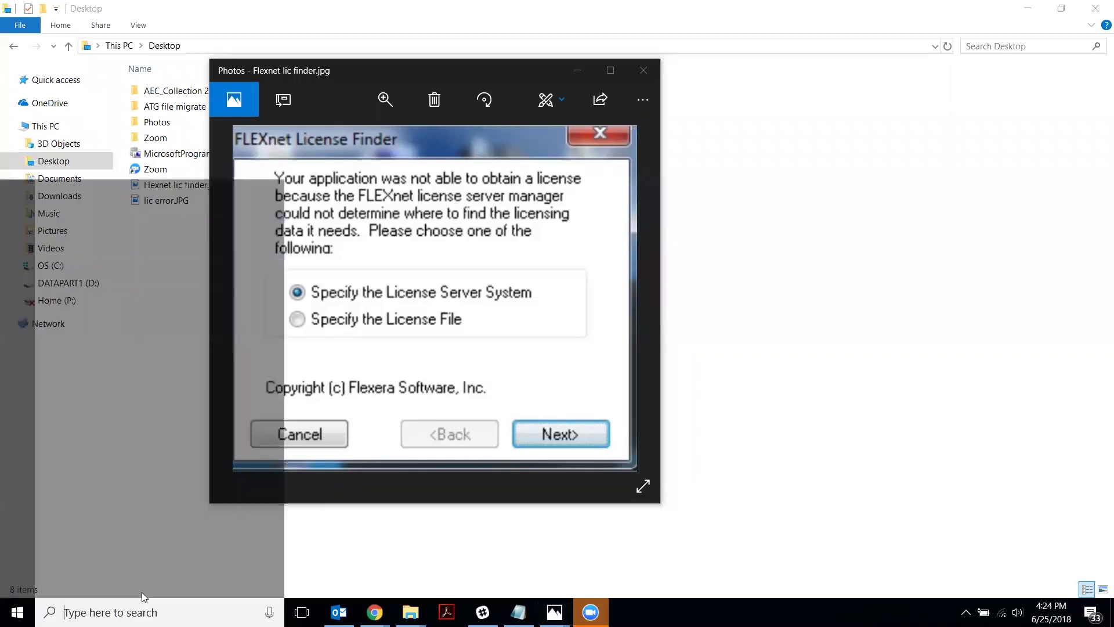
{"action": "type", "text": "envir"}
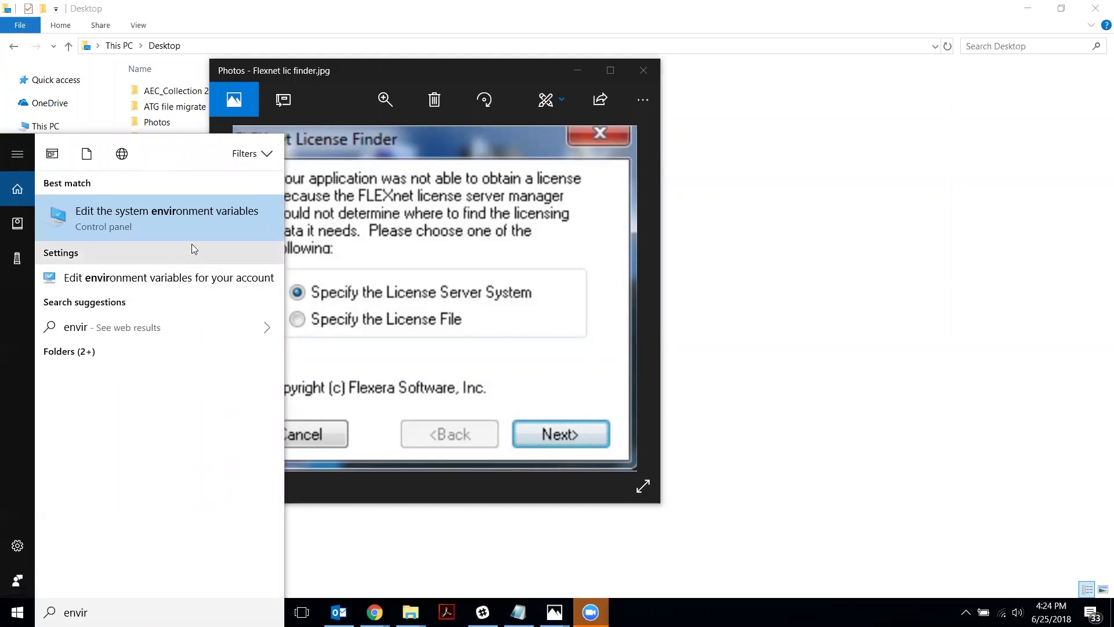
{"action": "left_click", "coordinate": [135, 221]}
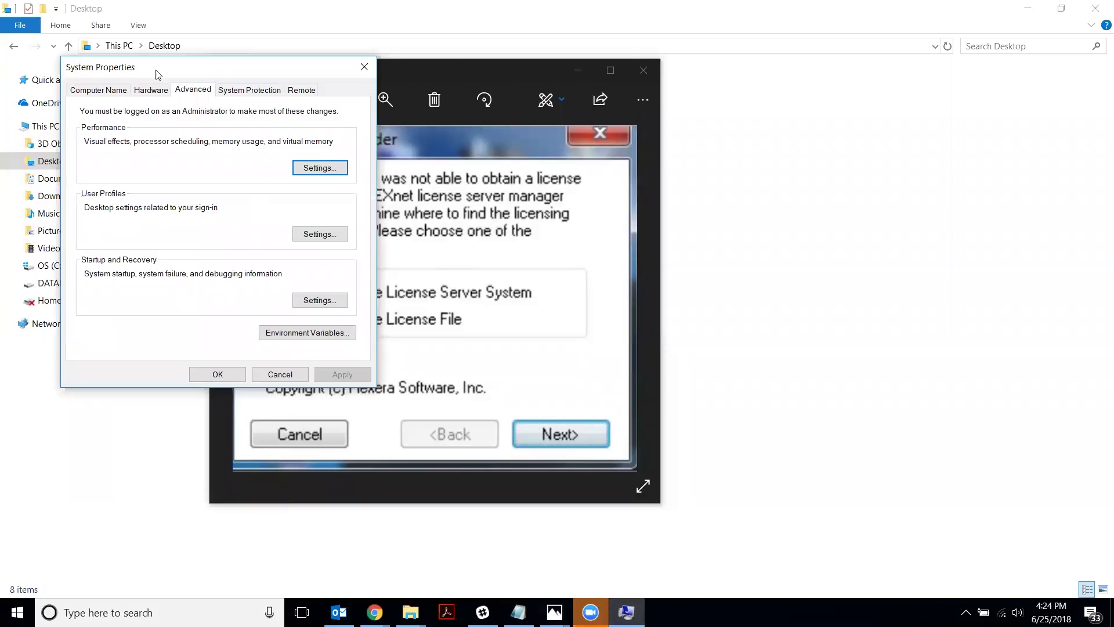
{"action": "left_click", "coordinate": [312, 335]}
Create a new system variable named ADSKFLEX_LICENSE_FILE, leaving its value blank for now
{"action": "left_click", "coordinate": [598, 458]}
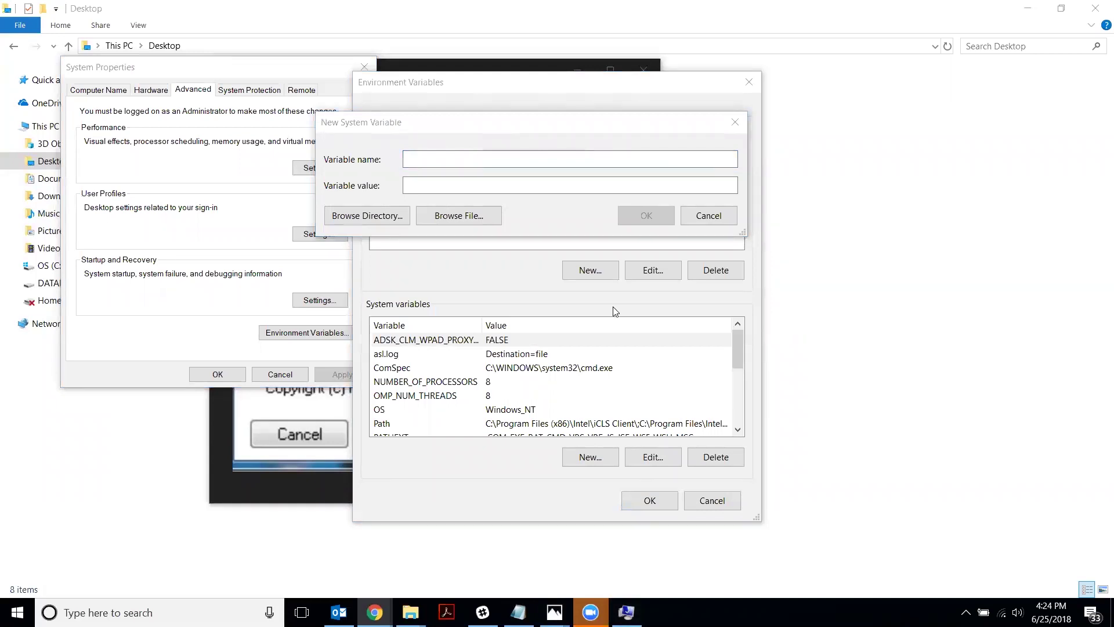
{"action": "left_click", "coordinate": [475, 175]}
{"action": "type", "text": "ADSKFLEX"}
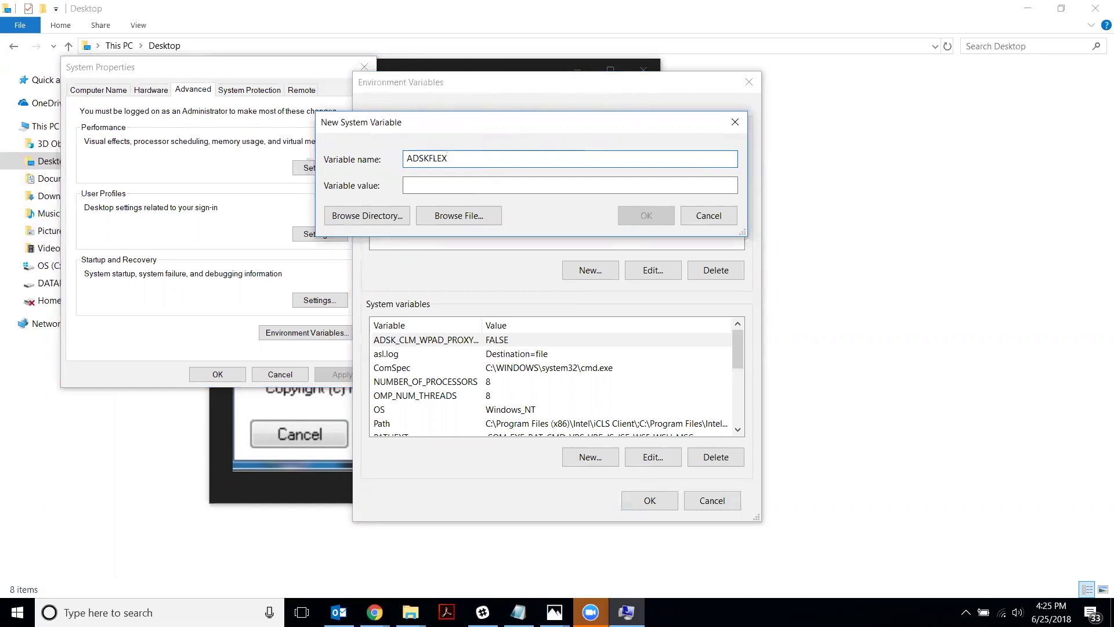
{"action": "type", "text": "_LICENSE_FILE"}
{"action": "left_click", "coordinate": [474, 186]}
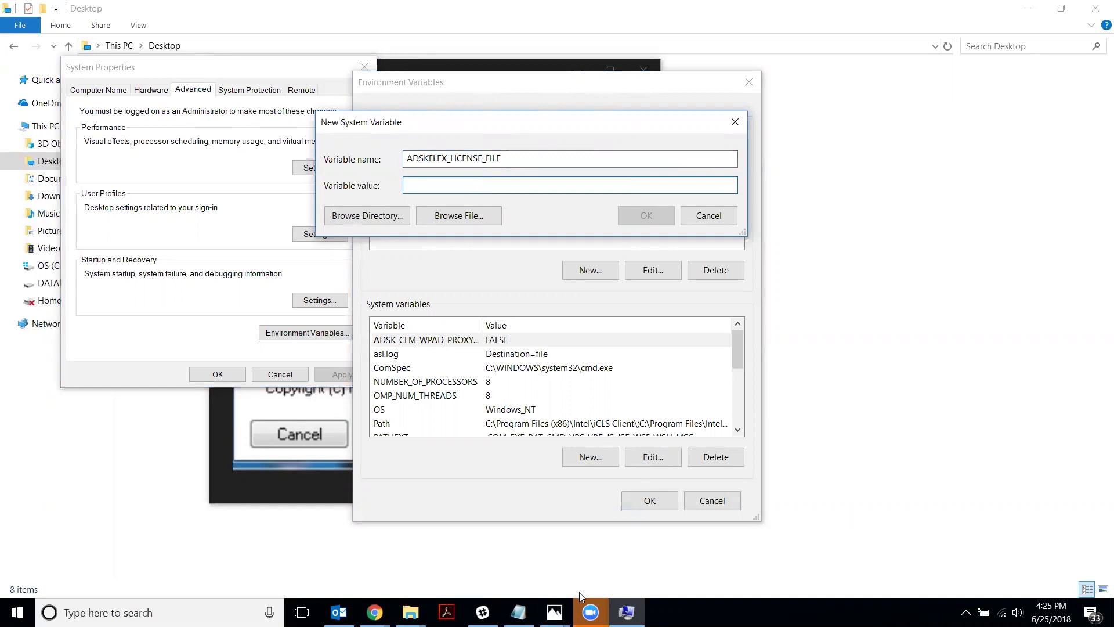
{"action": "left_click", "coordinate": [519, 612]}
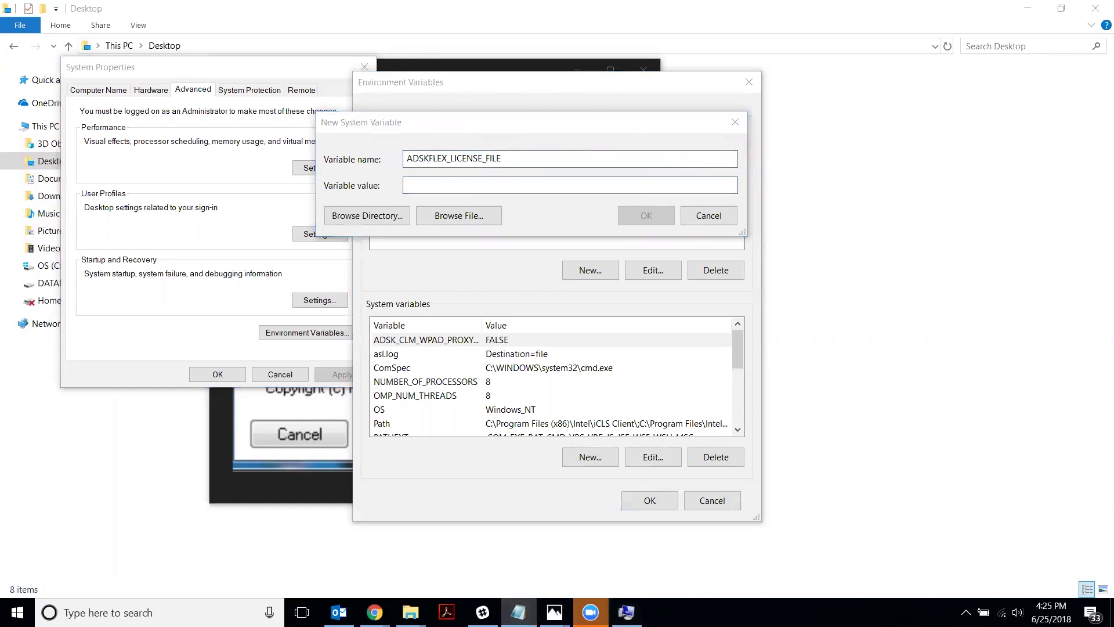
{"action": "left_click", "coordinate": [463, 185]}
{"action": "type", "text": "@"}
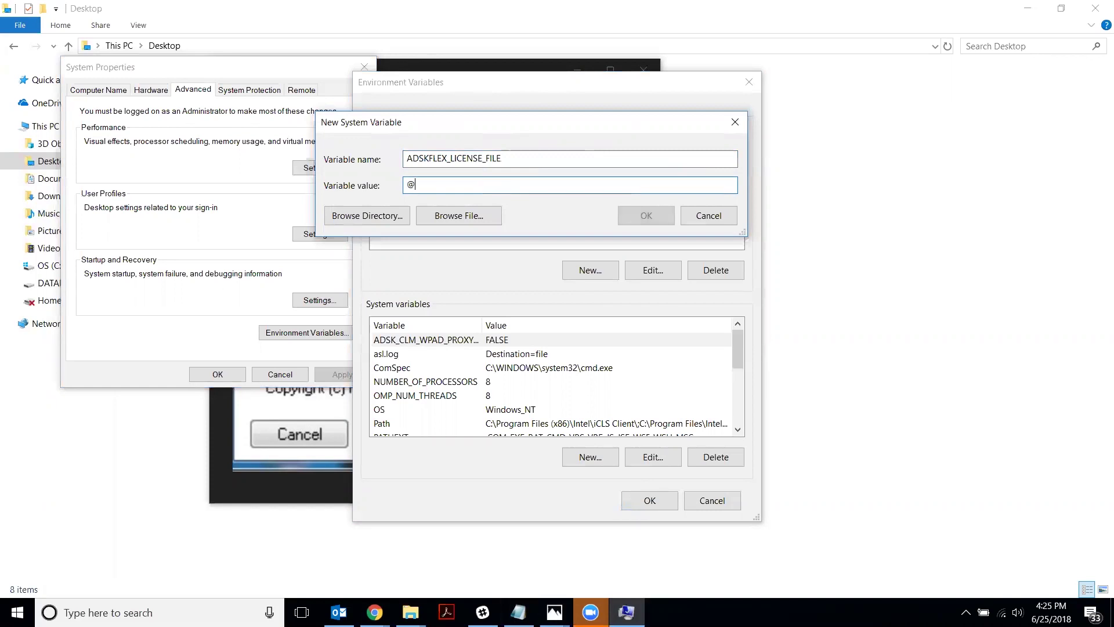
{"action": "type", "text": "SERVERNAME"}
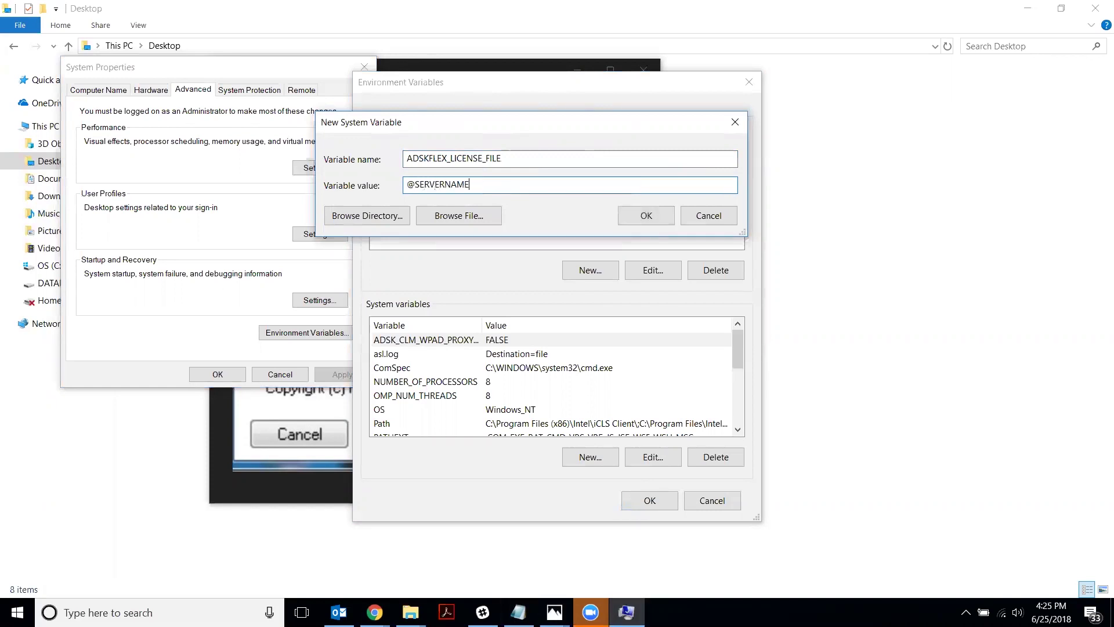
{"action": "left_click_drag", "start_coordinate": [415, 185], "coordinate": [469, 185]}
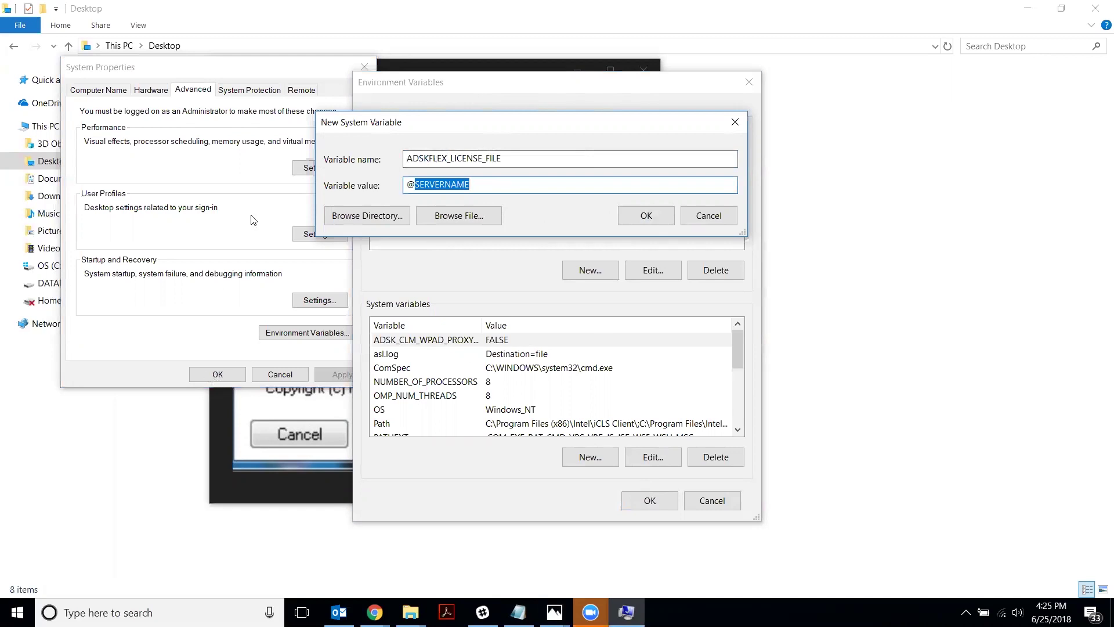
{"action": "left_click", "coordinate": [515, 187]}
{"action": "key", "text": "ctrl+a"}
{"action": "key", "text": "BackSpace"}
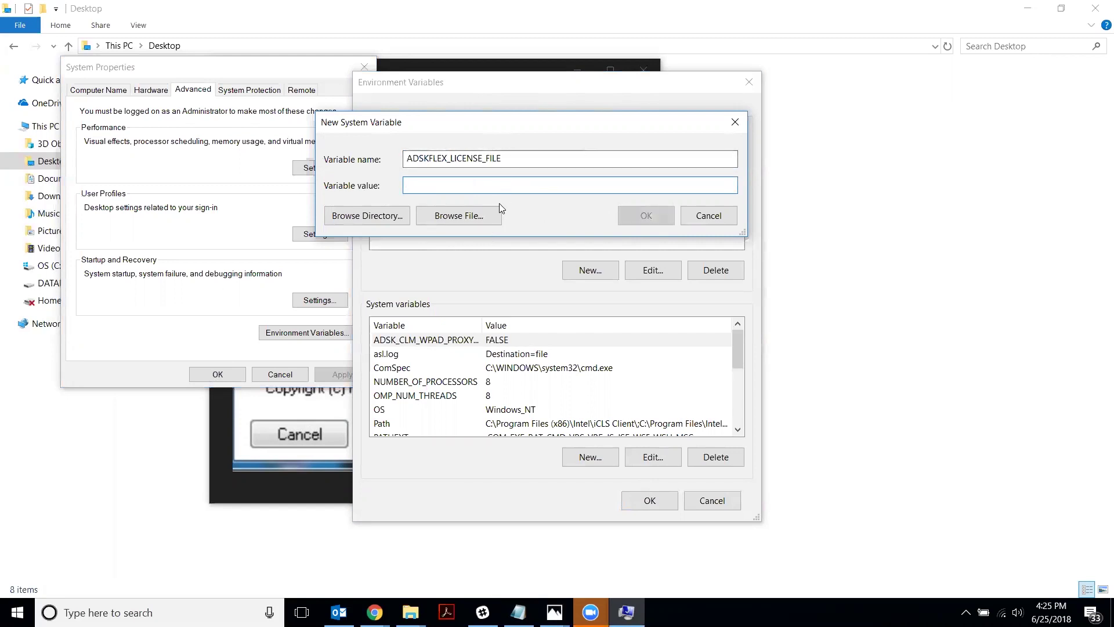
{"action": "key", "text": "alt+Tab"}
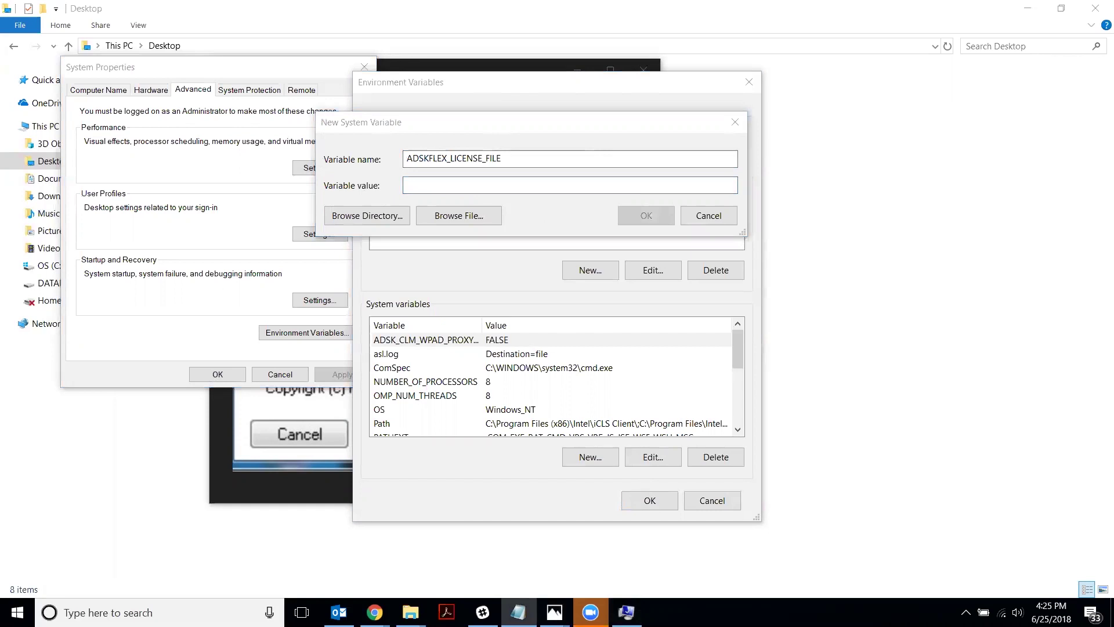
{"action": "left_click", "coordinate": [495, 186]}
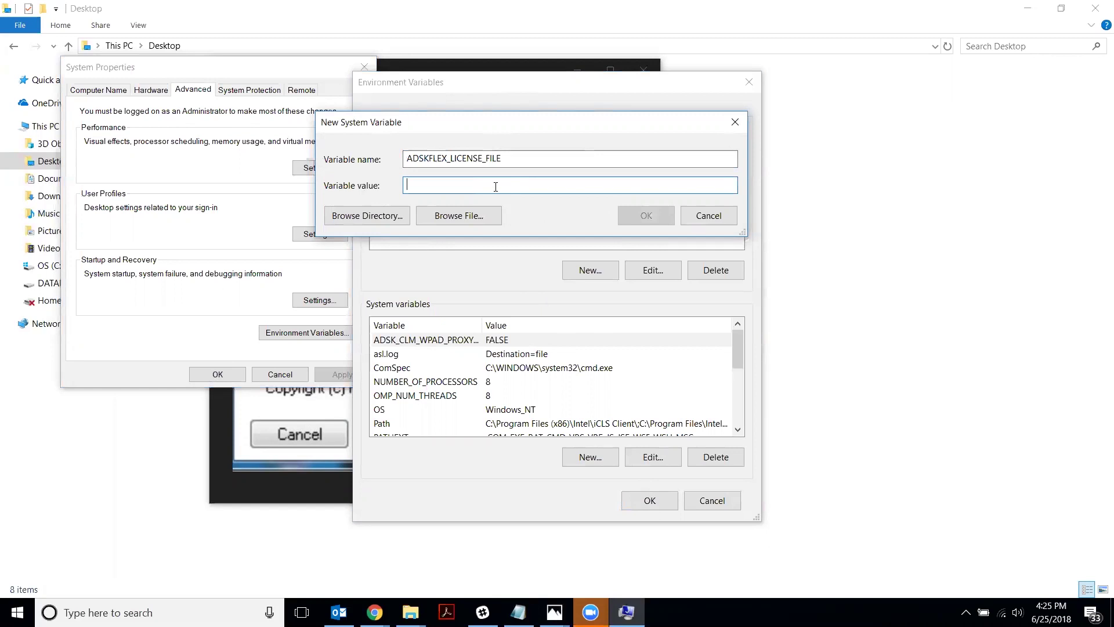
{"action": "type", "text": "193.45.12.4"}
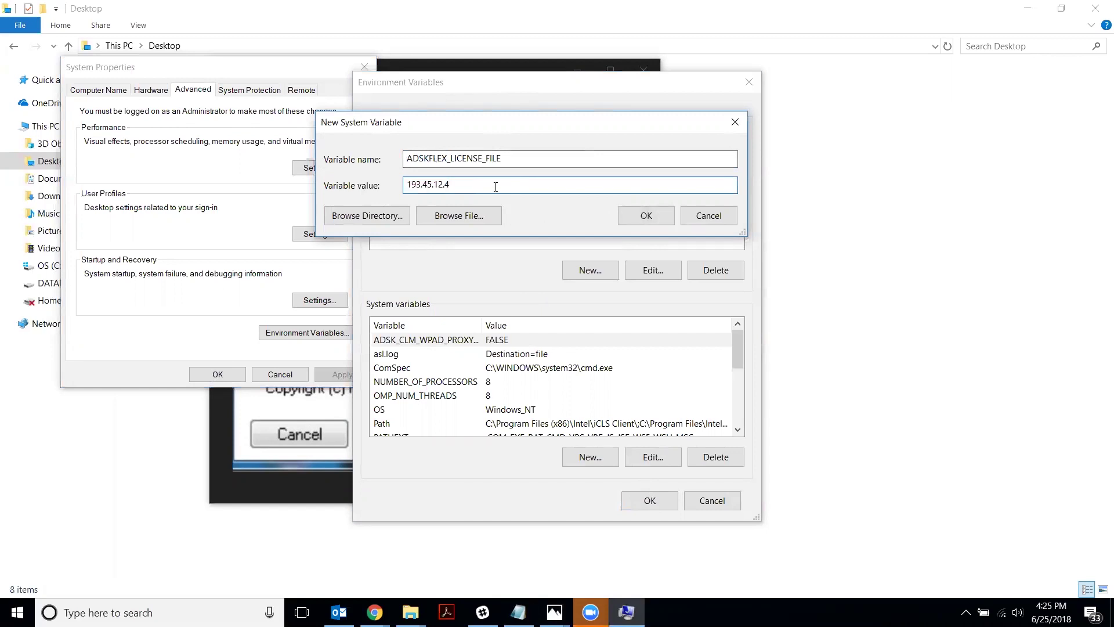
{"action": "type", "text": "@"}
{"action": "key", "text": "BackSpace"}
{"action": "key", "text": "Left"}
{"action": "type", "text": "27000@"}
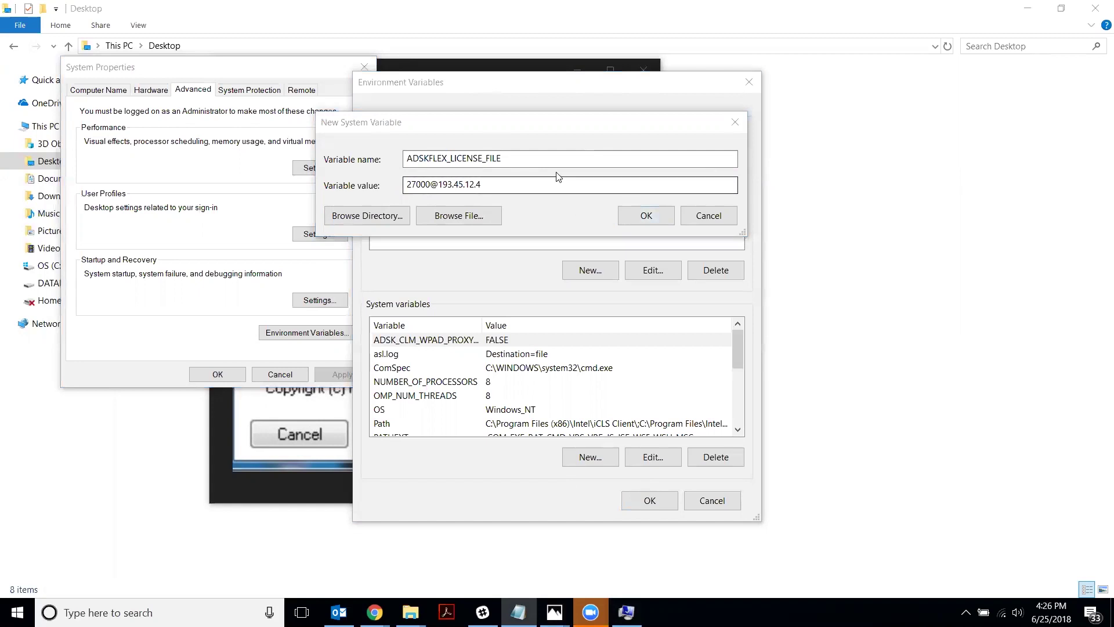
Clear both fields and enter FLEXLM_TIMEOUT as the new variable's name
{"action": "double_click", "coordinate": [547, 185]}
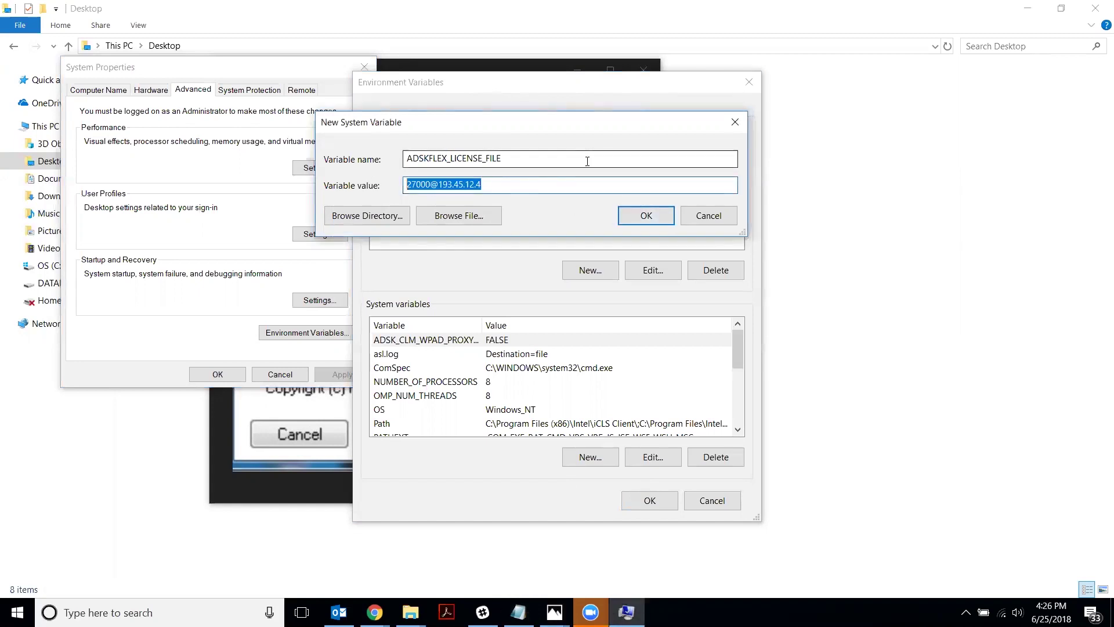
{"action": "key", "text": "BackSpace"}
{"action": "double_click", "coordinate": [415, 163]}
{"action": "key", "text": "BackSpace"}
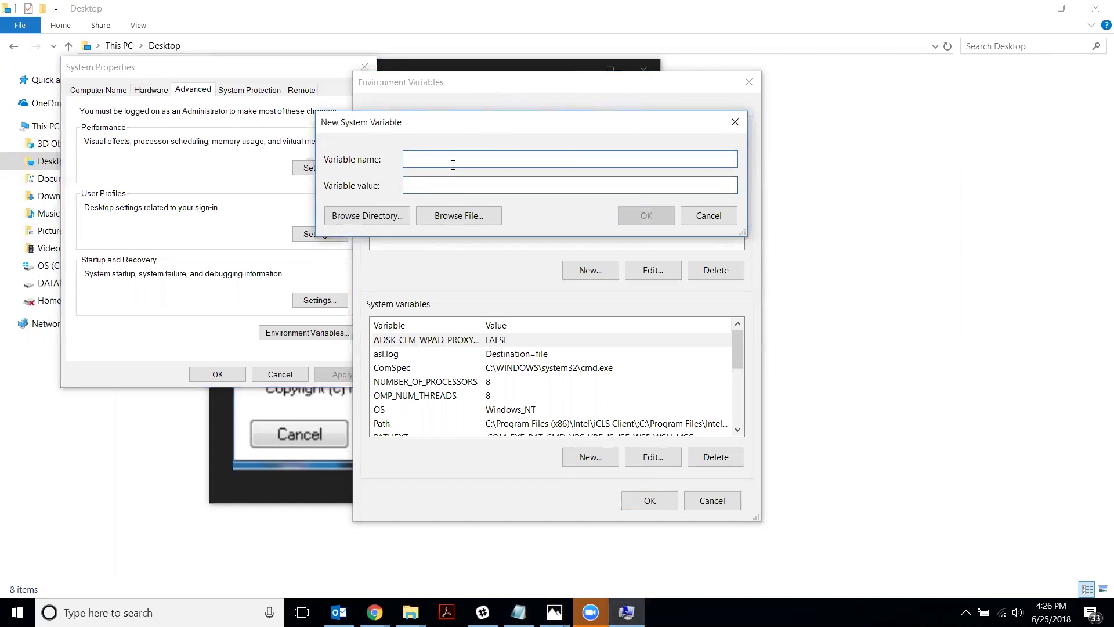
{"action": "type", "text": "FLE"}
{"action": "key", "text": "alt+Tab"}
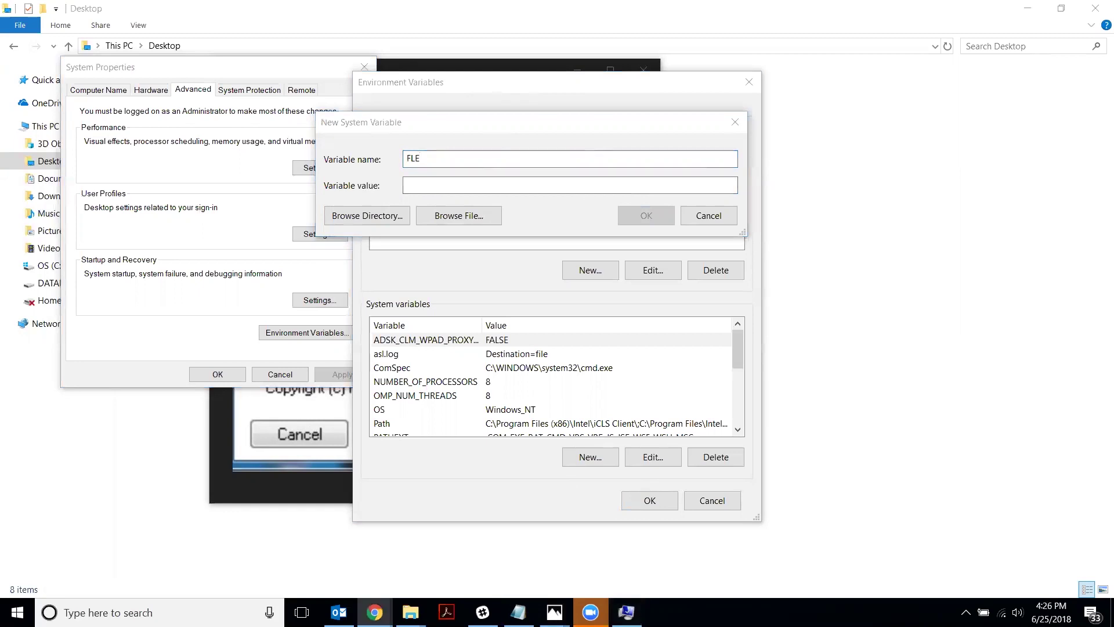
{"action": "left_click", "coordinate": [642, 161]}
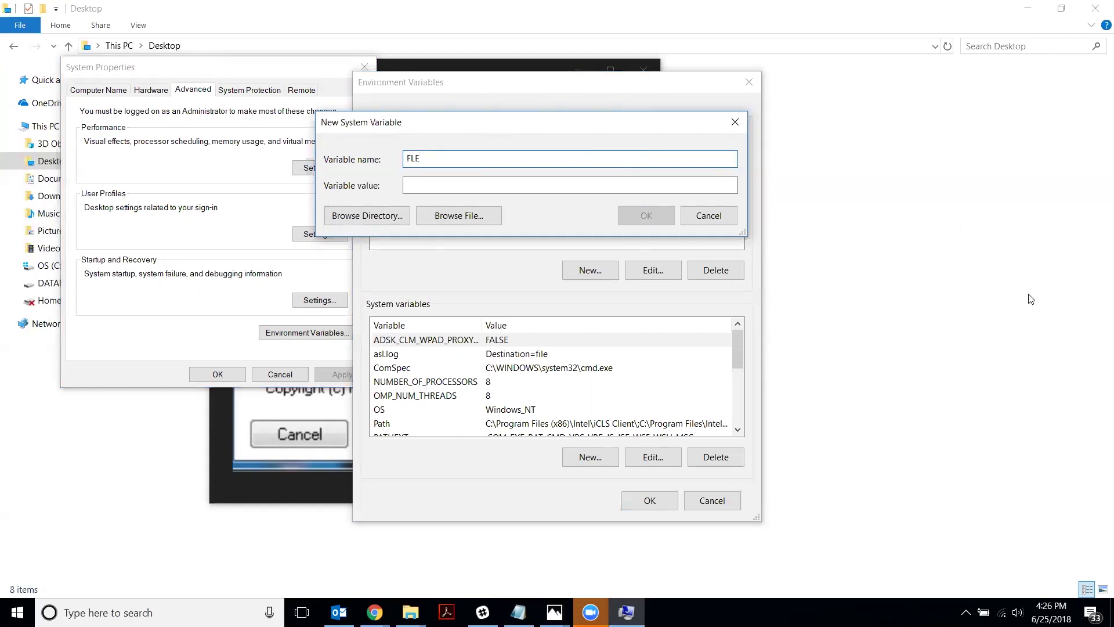
{"action": "key", "text": "alt+Tab"}
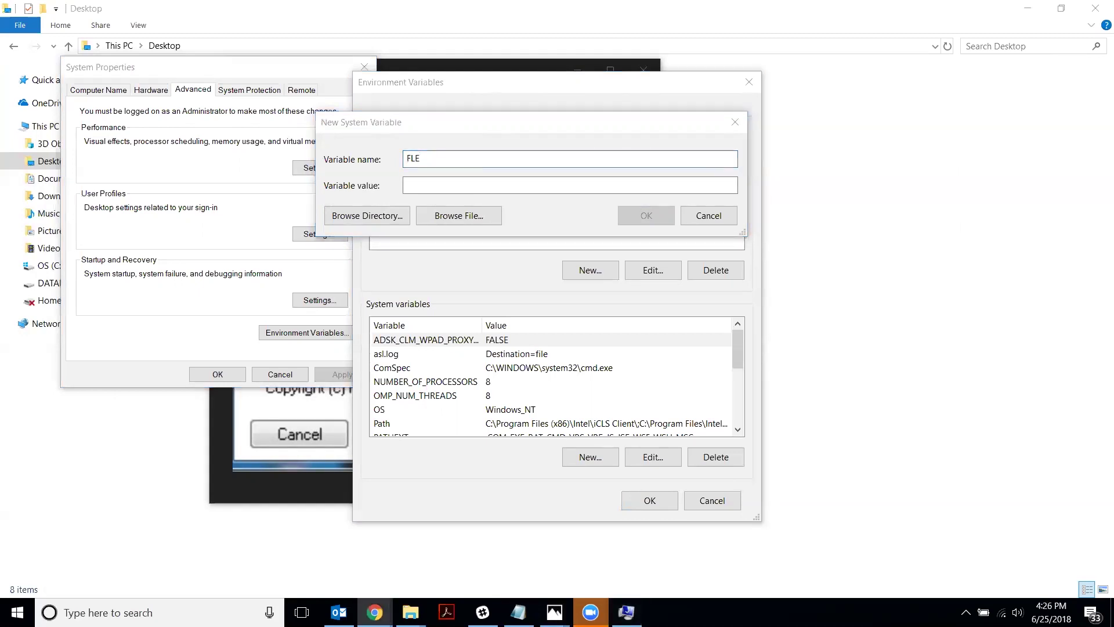
{"action": "left_click", "coordinate": [488, 166]}
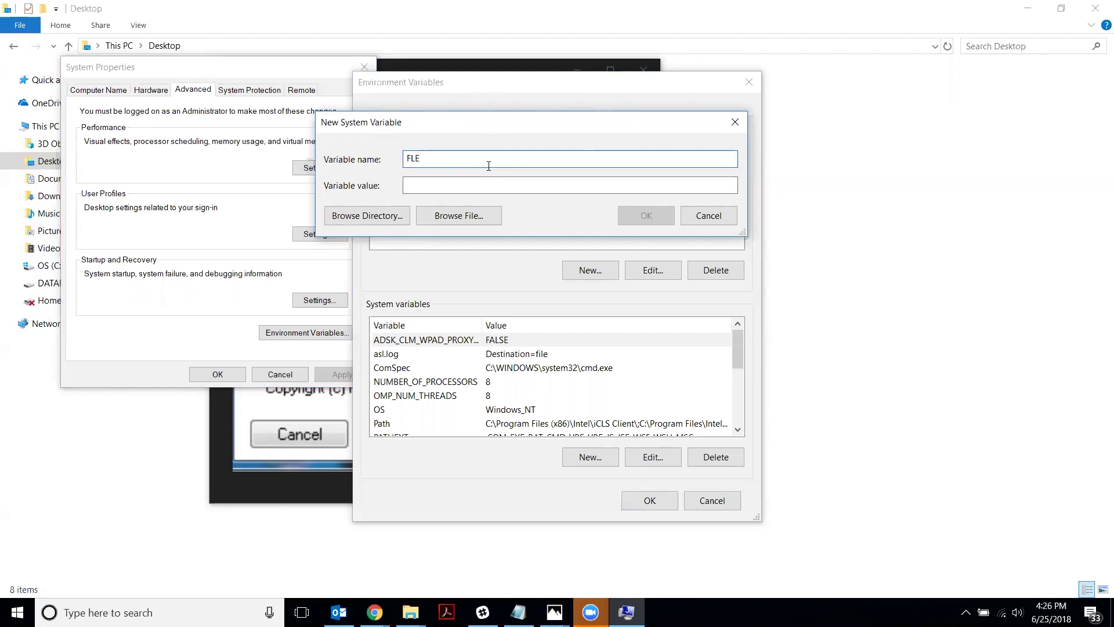
{"action": "type", "text": "XLM_TIMEOUT"}
Enter 5000000 as the FLEXLM_TIMEOUT variable value
{"action": "left_click", "coordinate": [408, 185]}
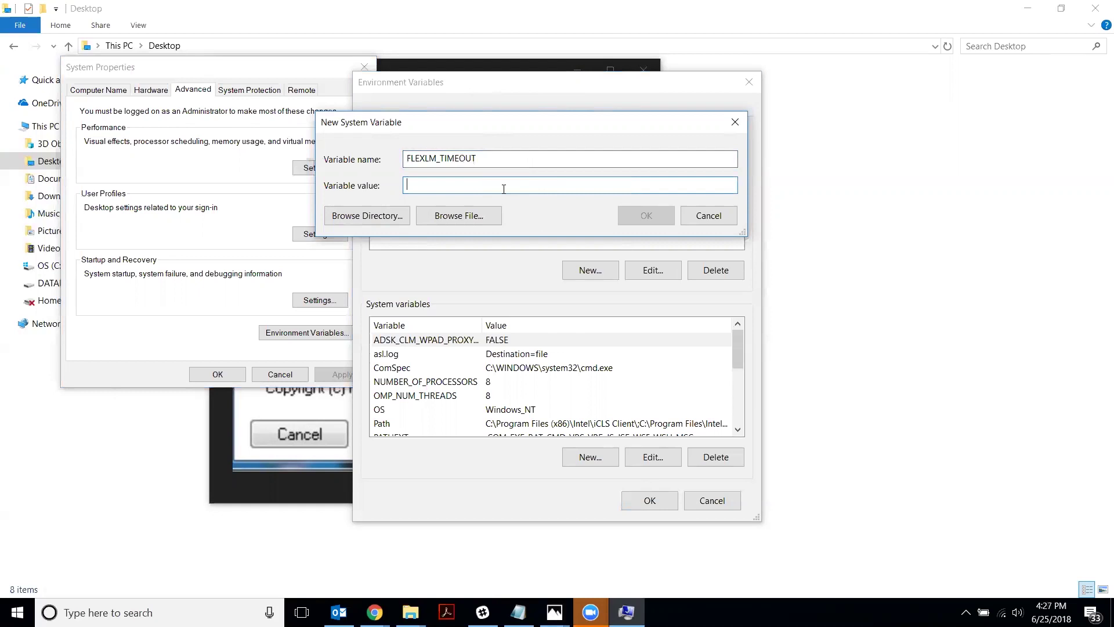
{"action": "type", "text": "5000"}
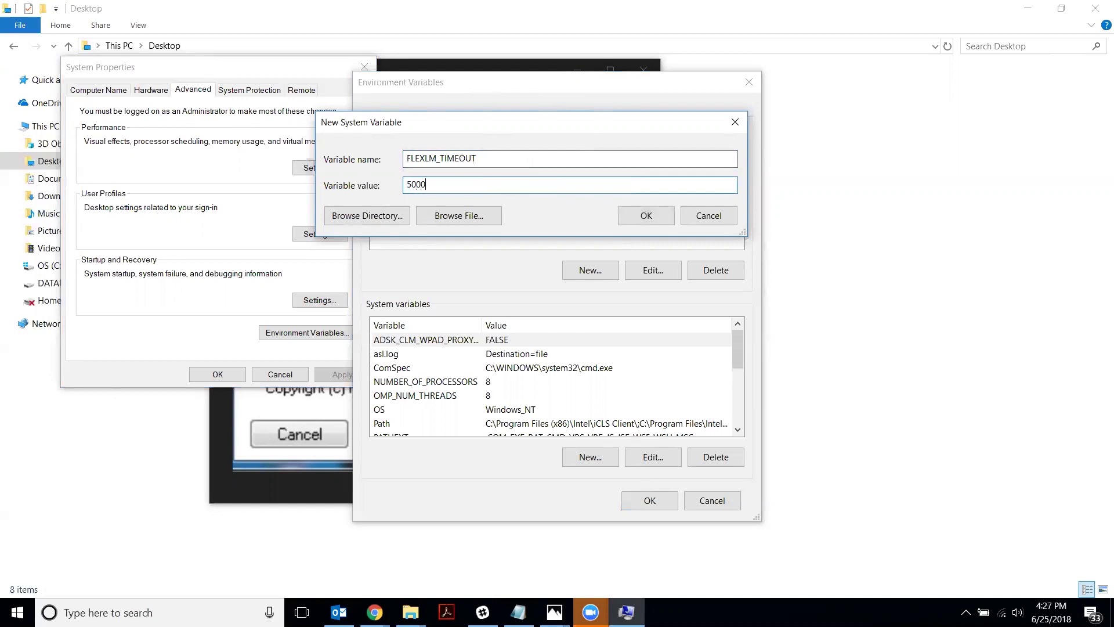
{"action": "type", "text": "00-0"}
{"action": "key", "text": "BackSpace"}
{"action": "key", "text": "BackSpace"}
{"action": "type", "text": "0"}
{"action": "key", "text": "BackSpace"}
{"action": "type", "text": "10"}
{"action": "key", "text": "BackSpace"}
{"action": "type", "text": "5"}
Cancel the new variable and Environment Variables windows, then close System Properties
{"action": "left_click", "coordinate": [720, 216]}
{"action": "left_click", "coordinate": [726, 505]}
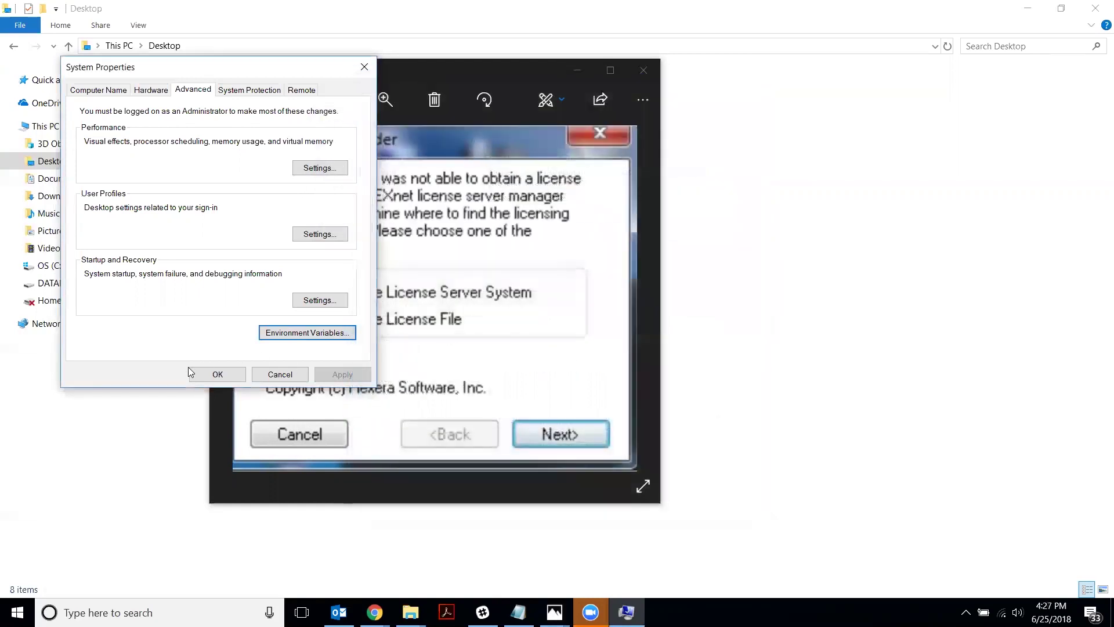
{"action": "left_click", "coordinate": [280, 374]}
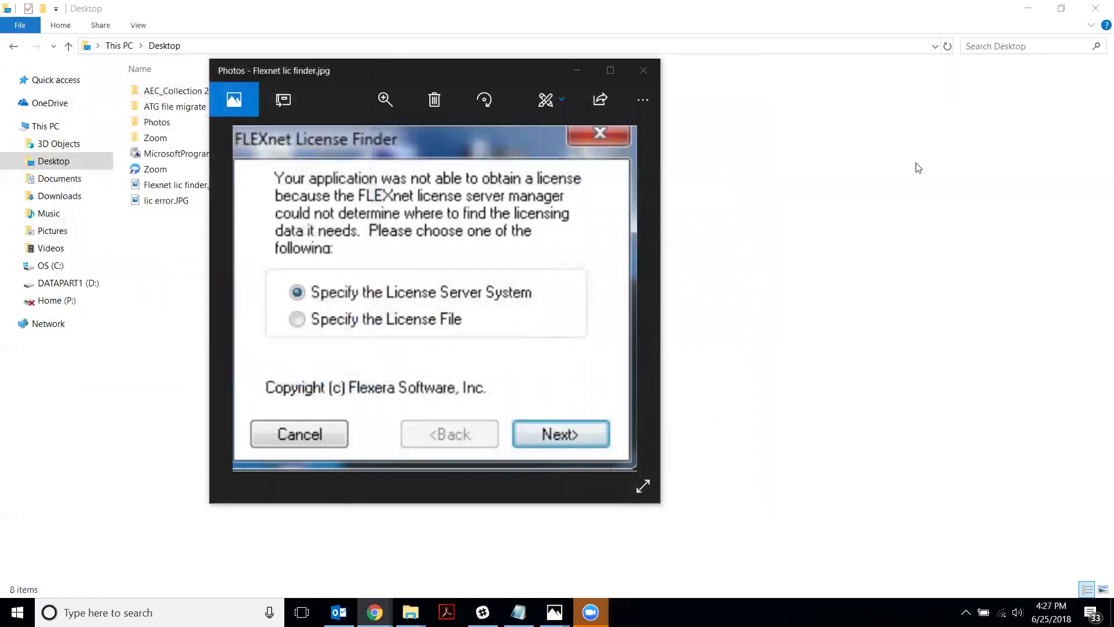